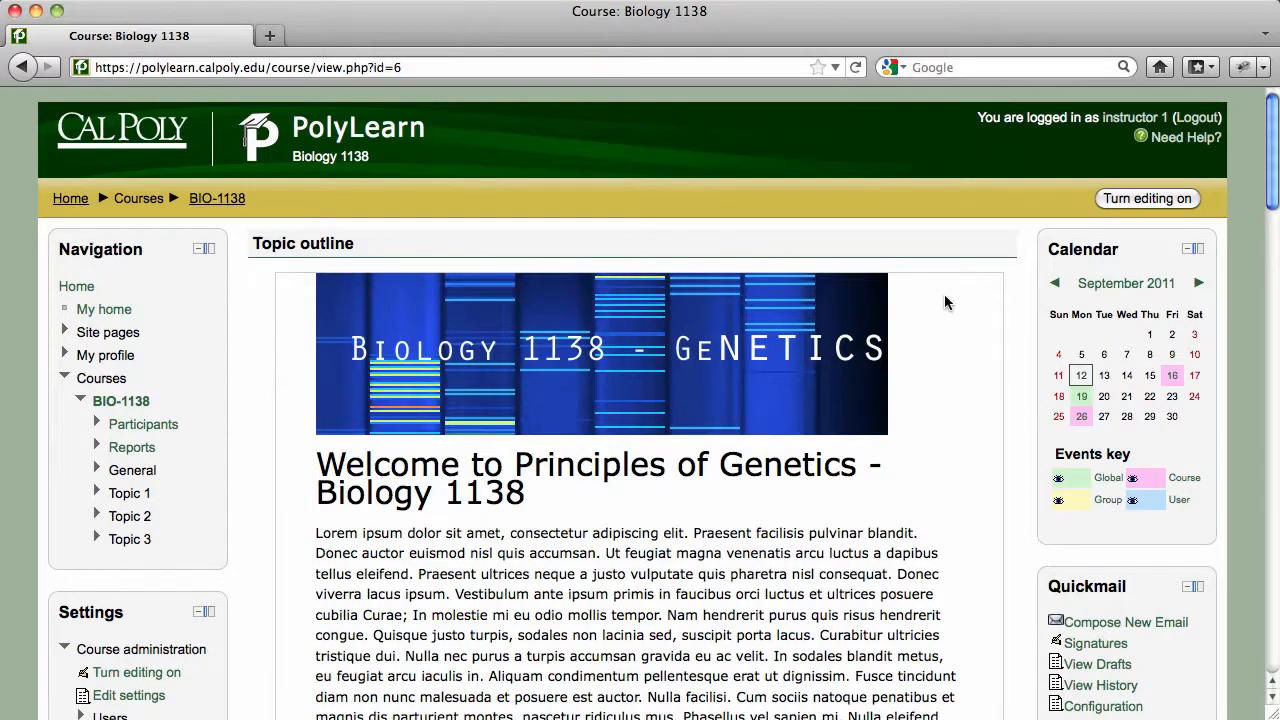
Turn on course editing and add an "Upload a single file" assignment activity to Topic 1: DNA Composition
left_click(1162, 200)
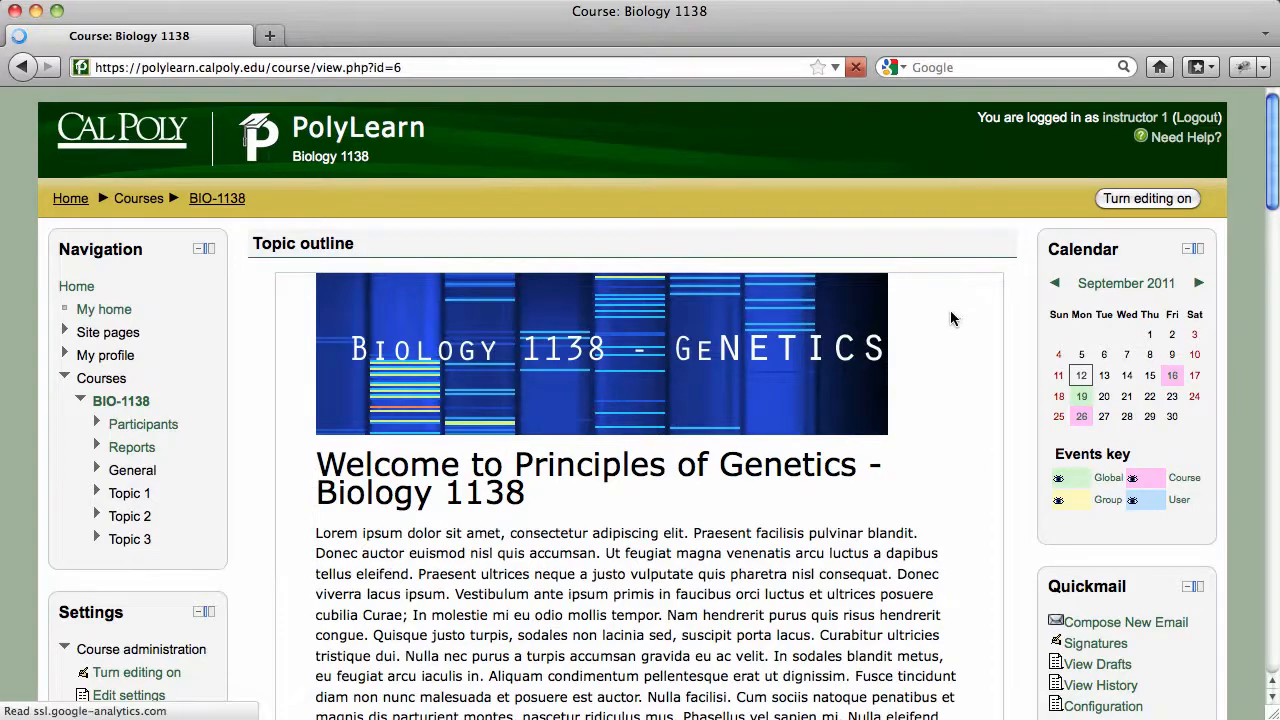
scroll(951, 318, "down", 15)
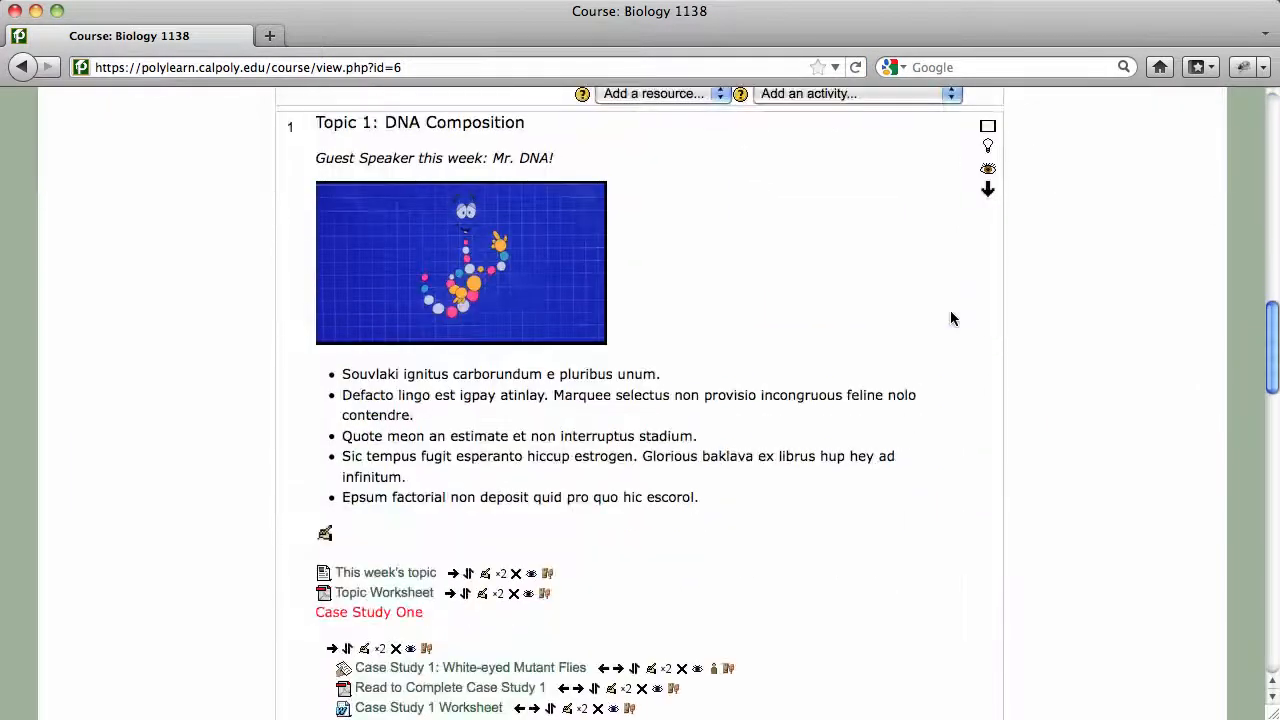
left_click(913, 481)
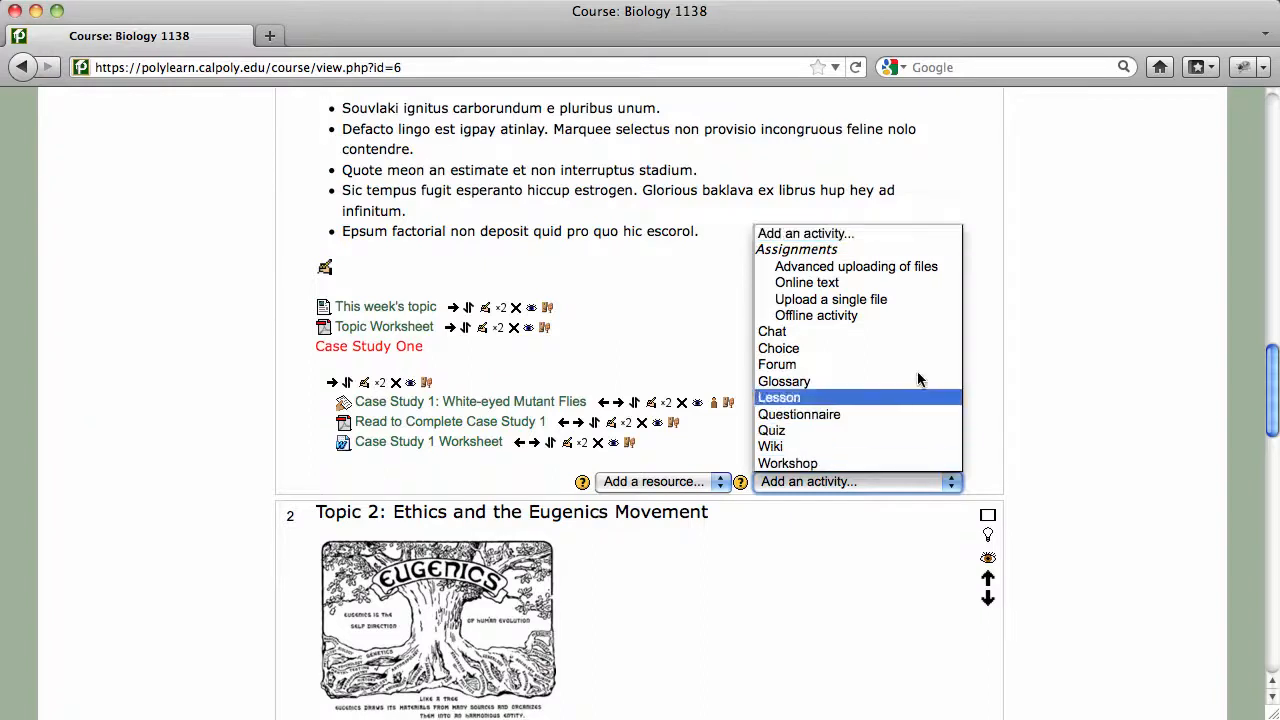
left_click(923, 287)
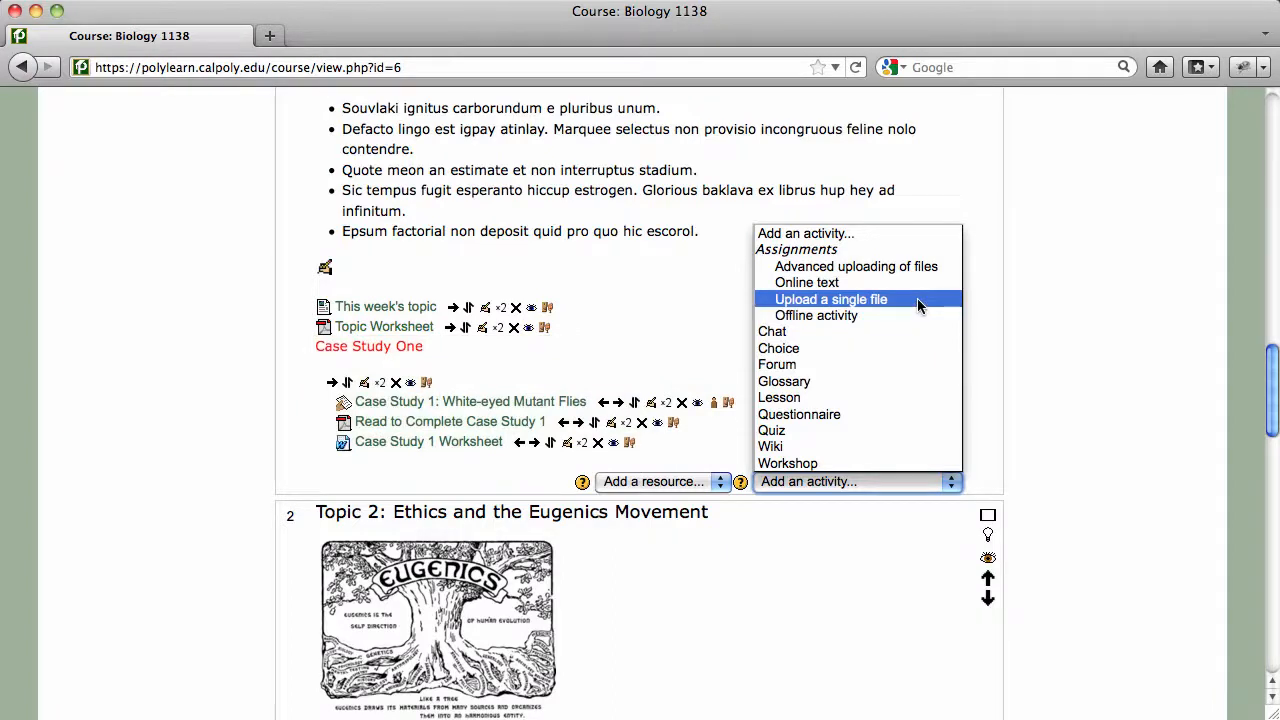
left_click(918, 306)
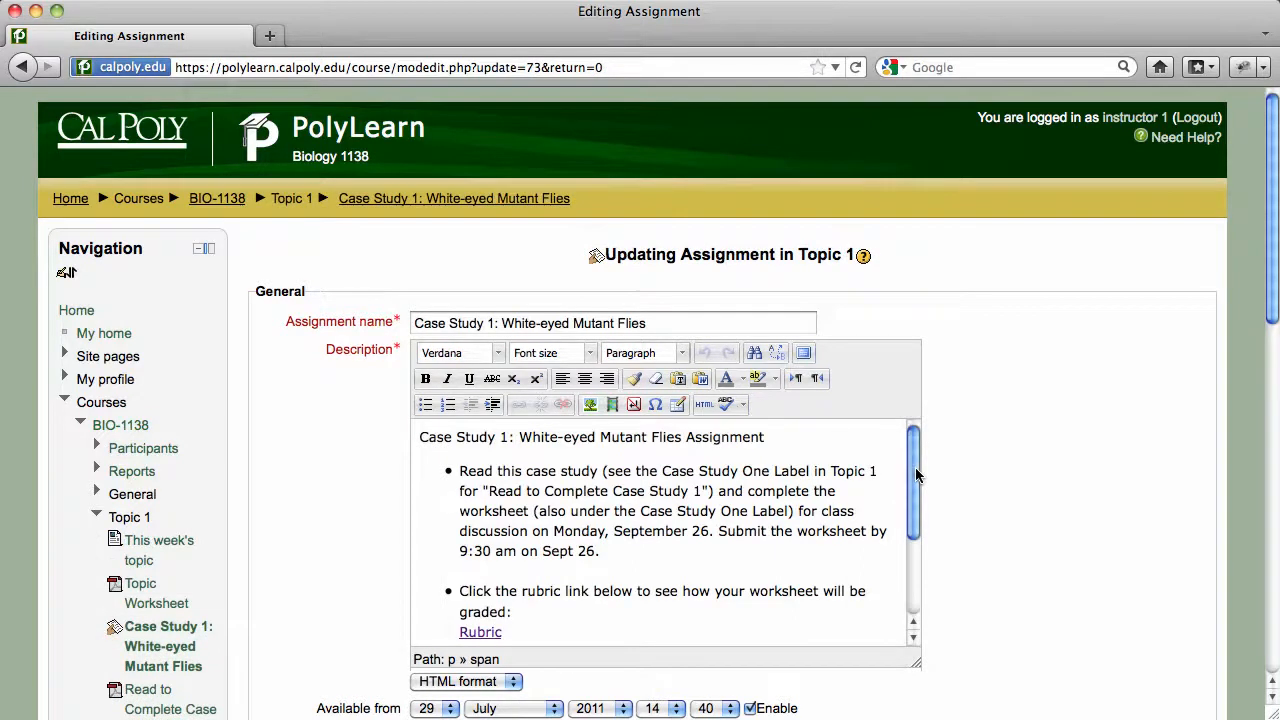
Review the Case Study 1 assignment's description, availability and due dates, grade, upload options and common module settings
left_click_drag(916, 475, 916, 543)
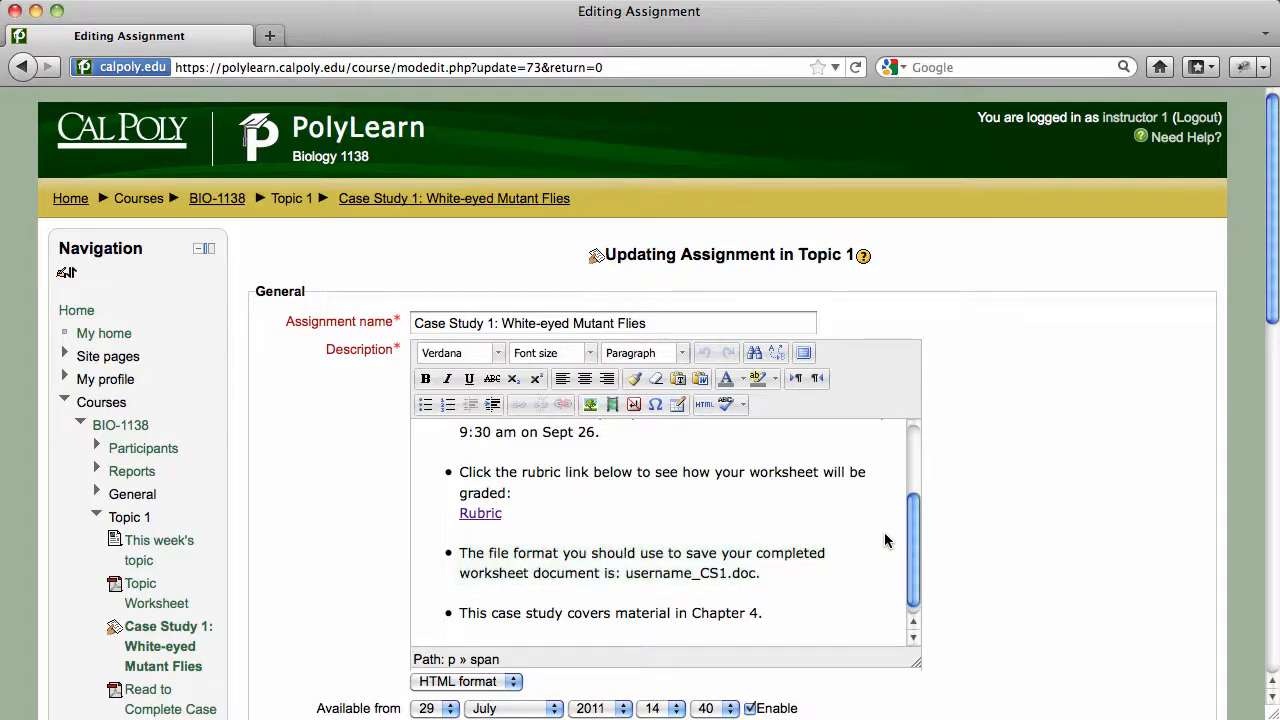
scroll(884, 540, "up", 2)
scroll(884, 540, "up", 2)
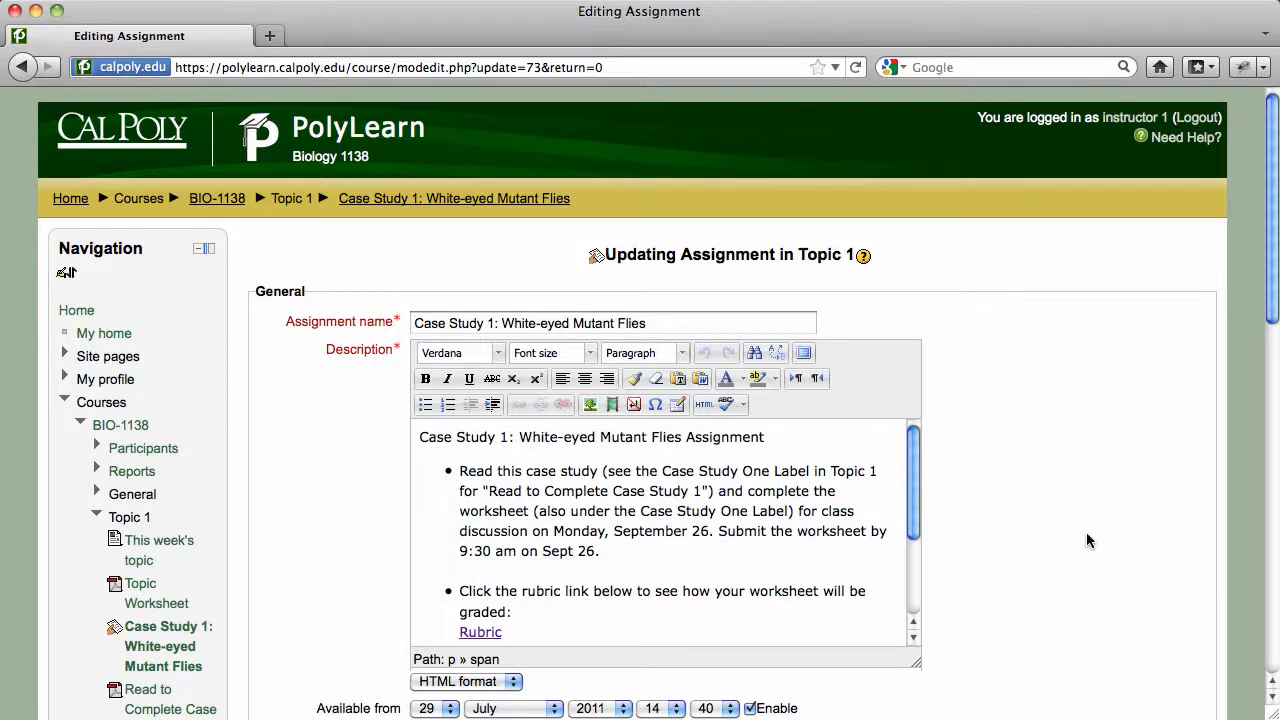
scroll(1088, 540, "down", 6)
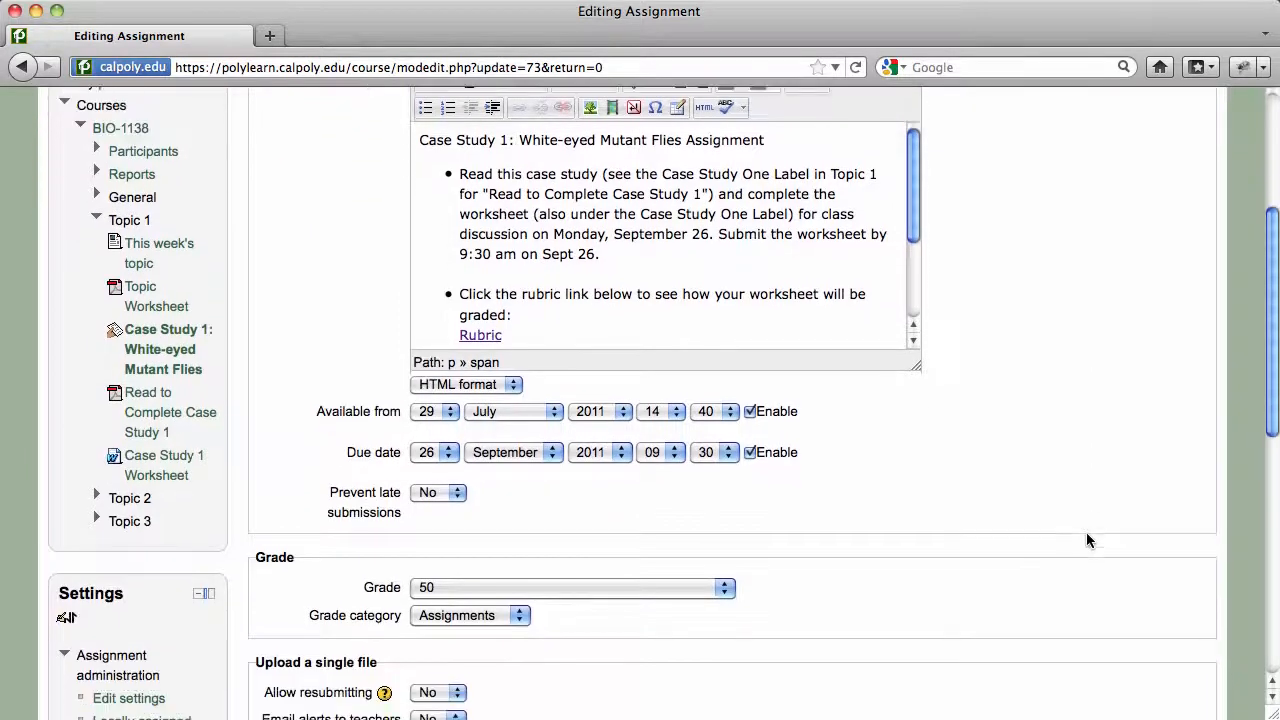
scroll(1086, 532, "down", 5)
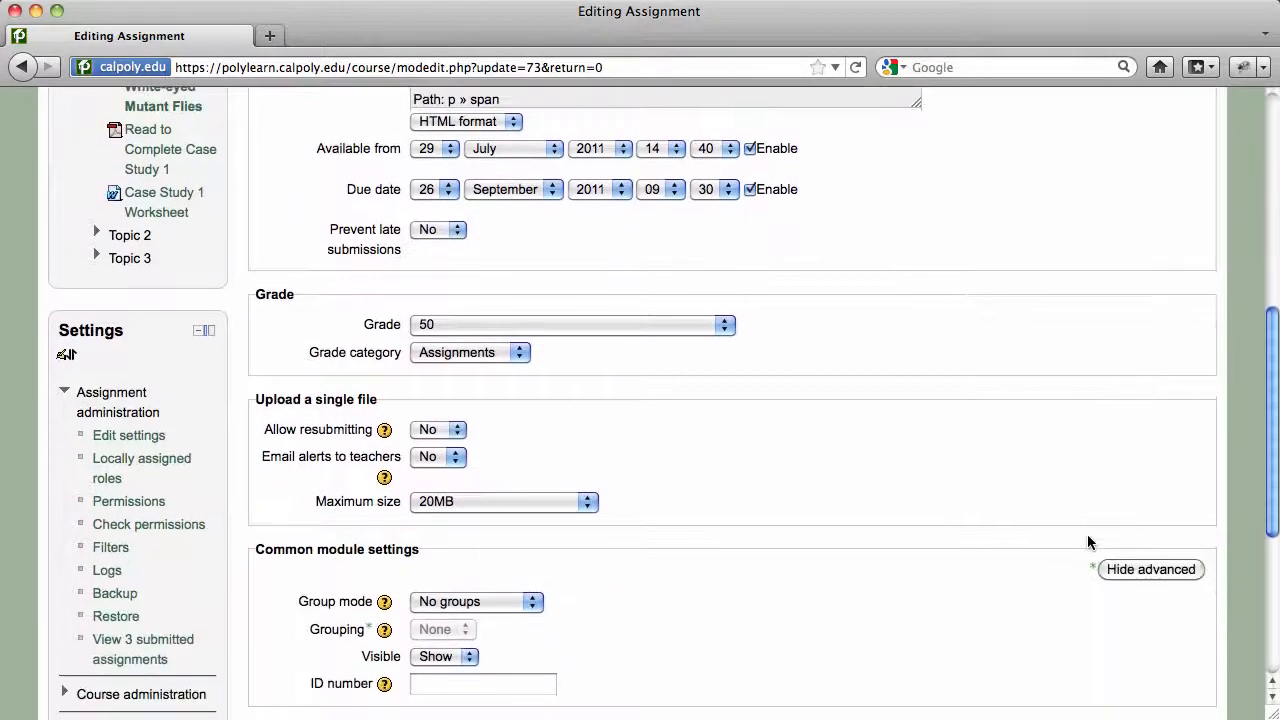
scroll(1087, 540, "down", 1)
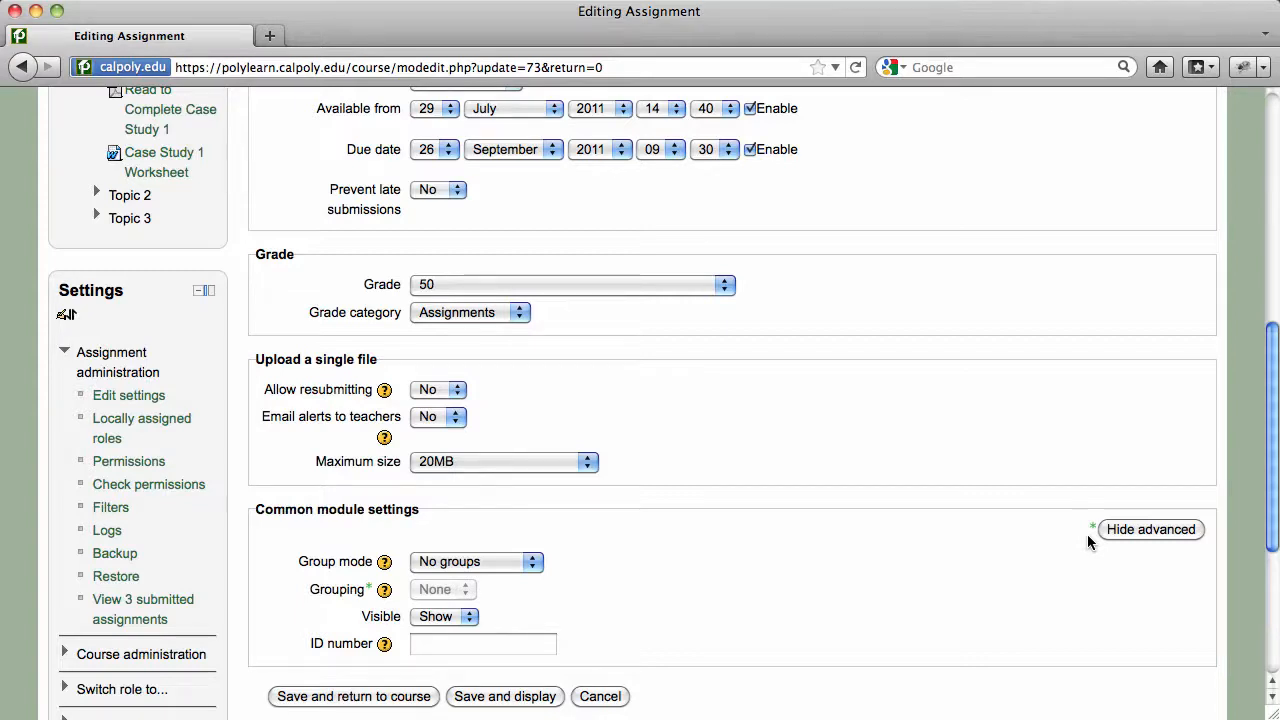
Read the help for Email alerts to teachers, then save the assignment and return to the course
left_click(384, 437)
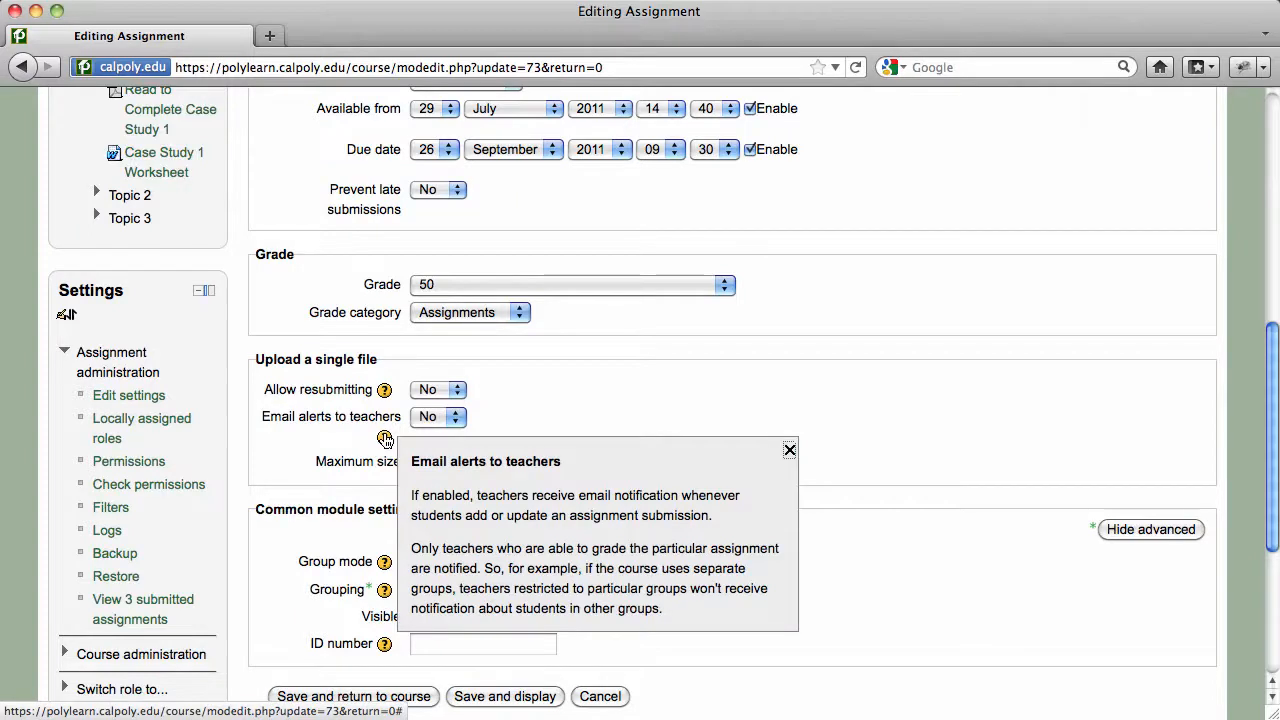
left_click(789, 450)
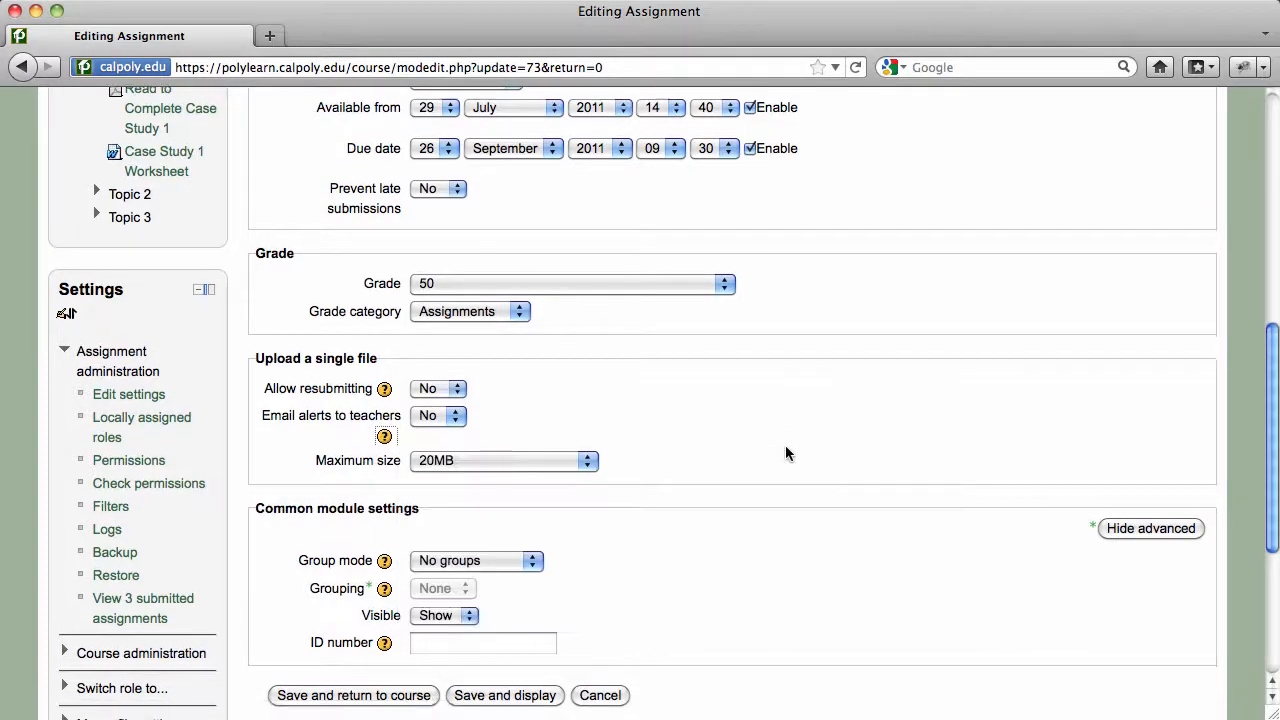
scroll(785, 453, "down", 5)
left_click(384, 498)
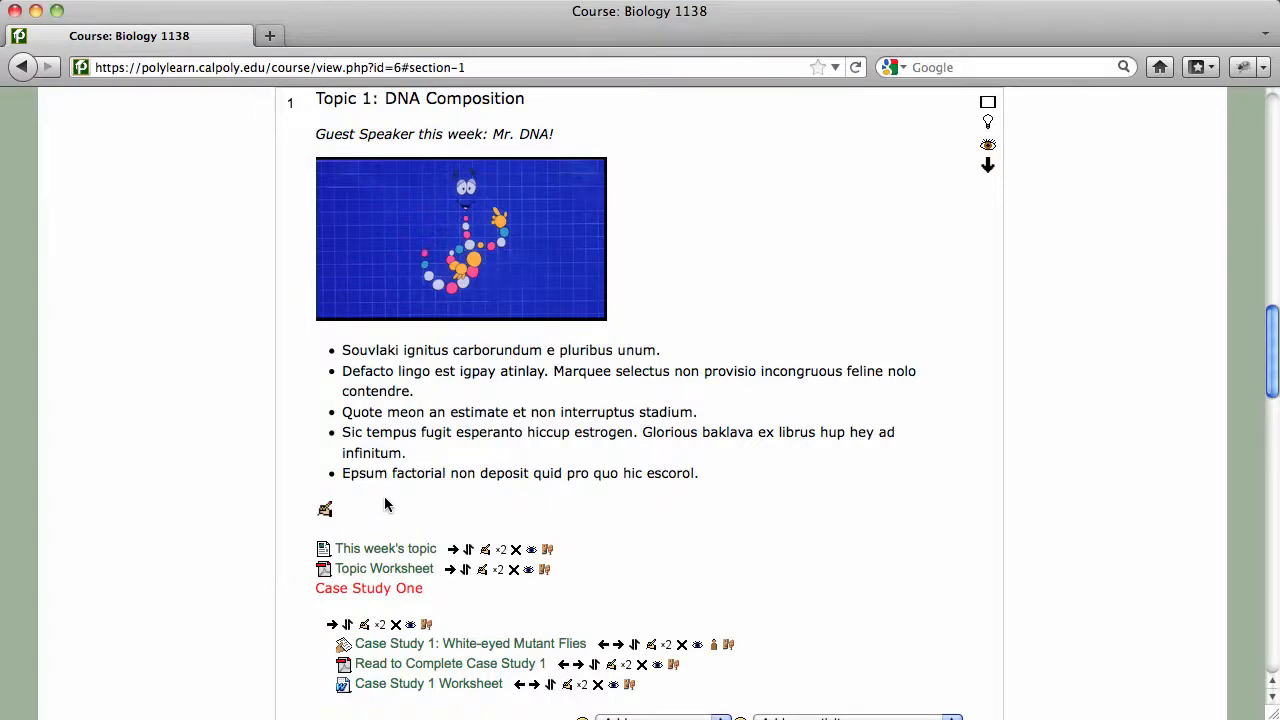
Open the Case Study 1: White-eyed Mutant Flies assignment and view its submitted assignments
left_click(514, 646)
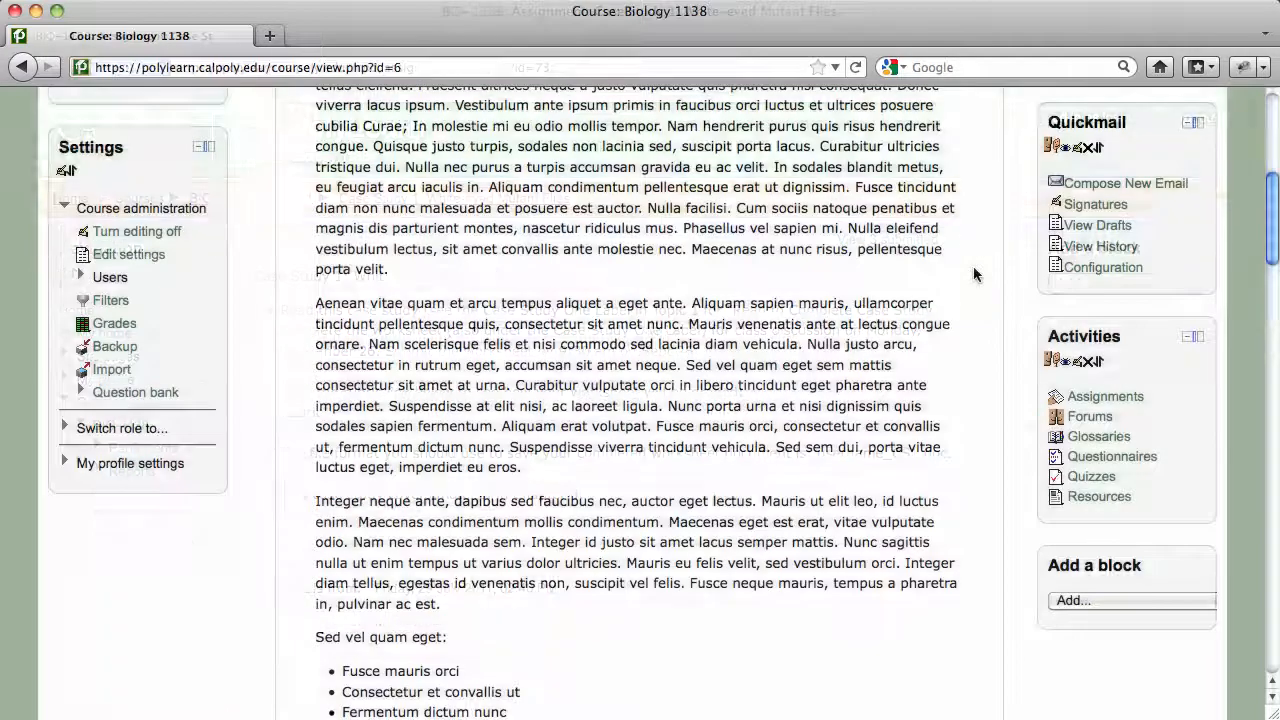
left_click(1092, 398)
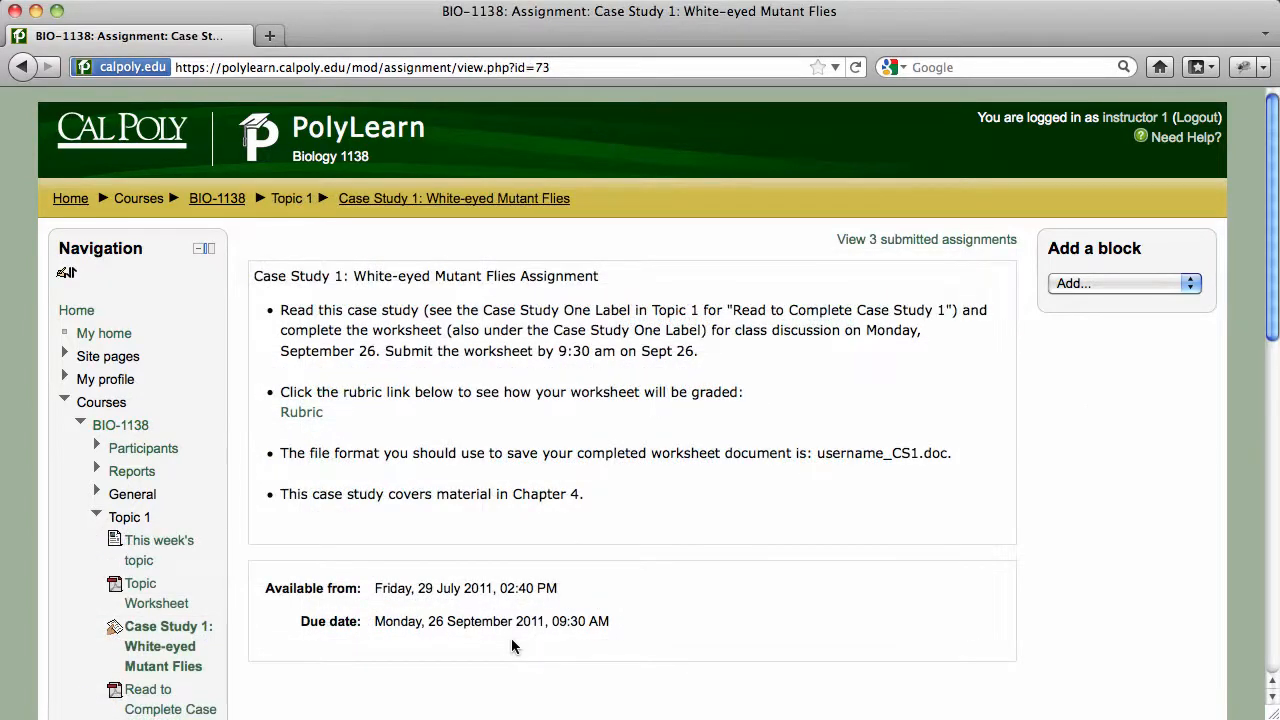
left_click(976, 241)
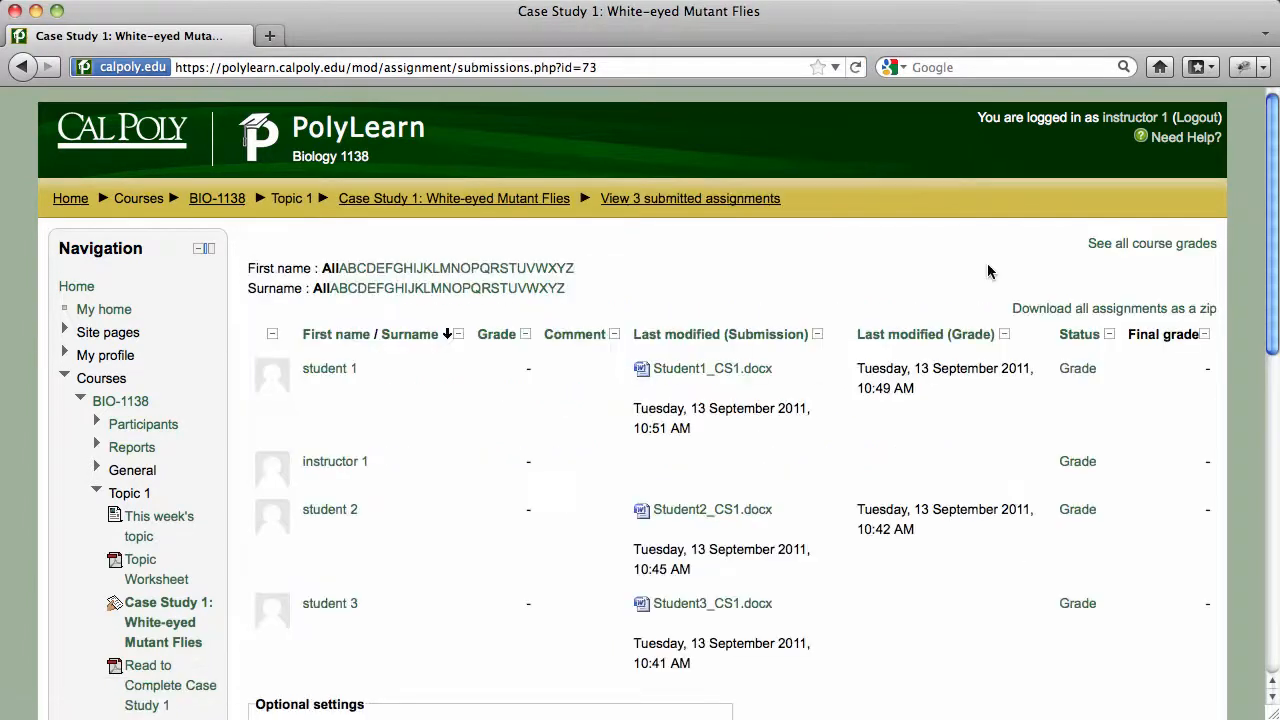
Check the available Show filter choices in the submissions' optional settings, keeping All selected
scroll(987, 263, "down", 5)
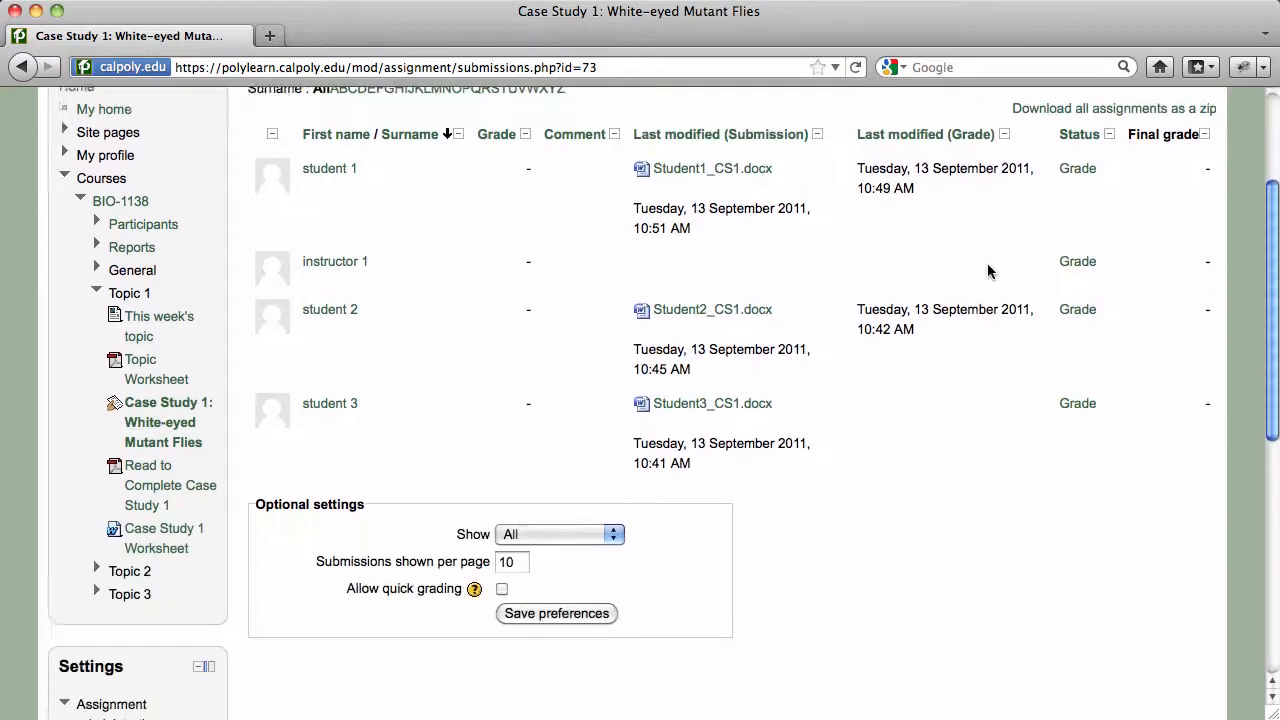
left_click(618, 477)
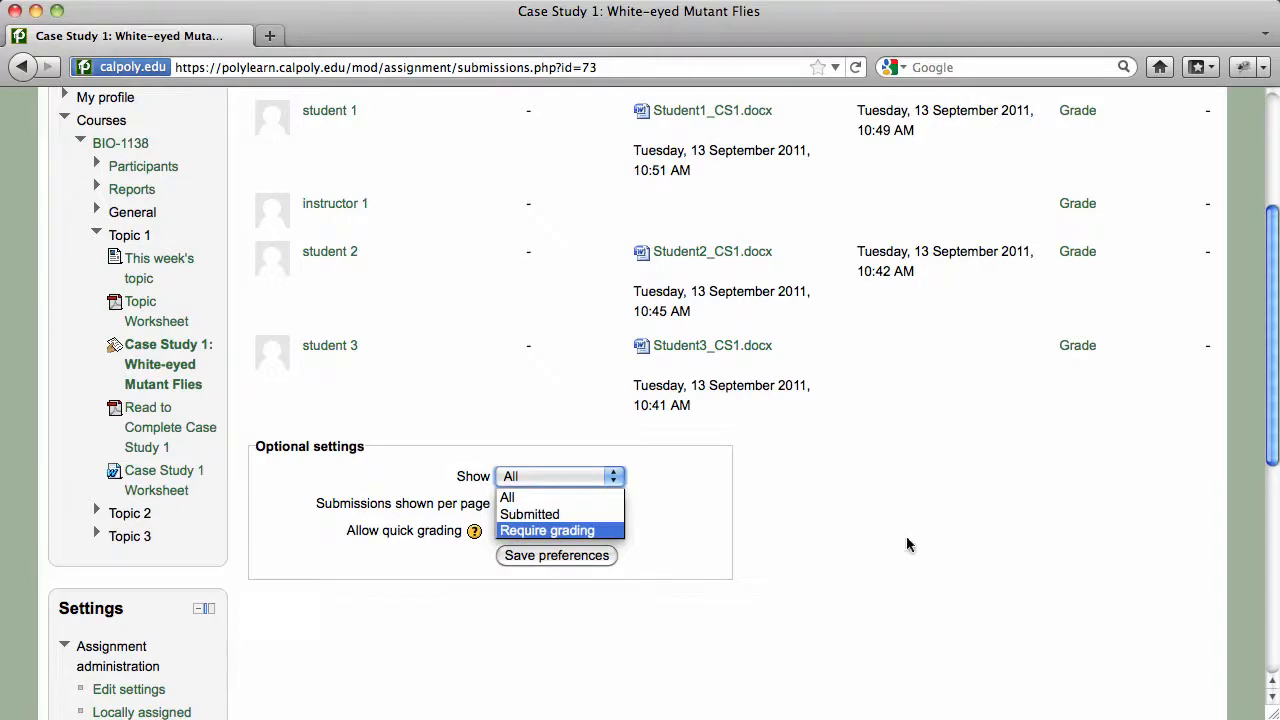
left_click(1016, 541)
scroll(1016, 541, "up", 1)
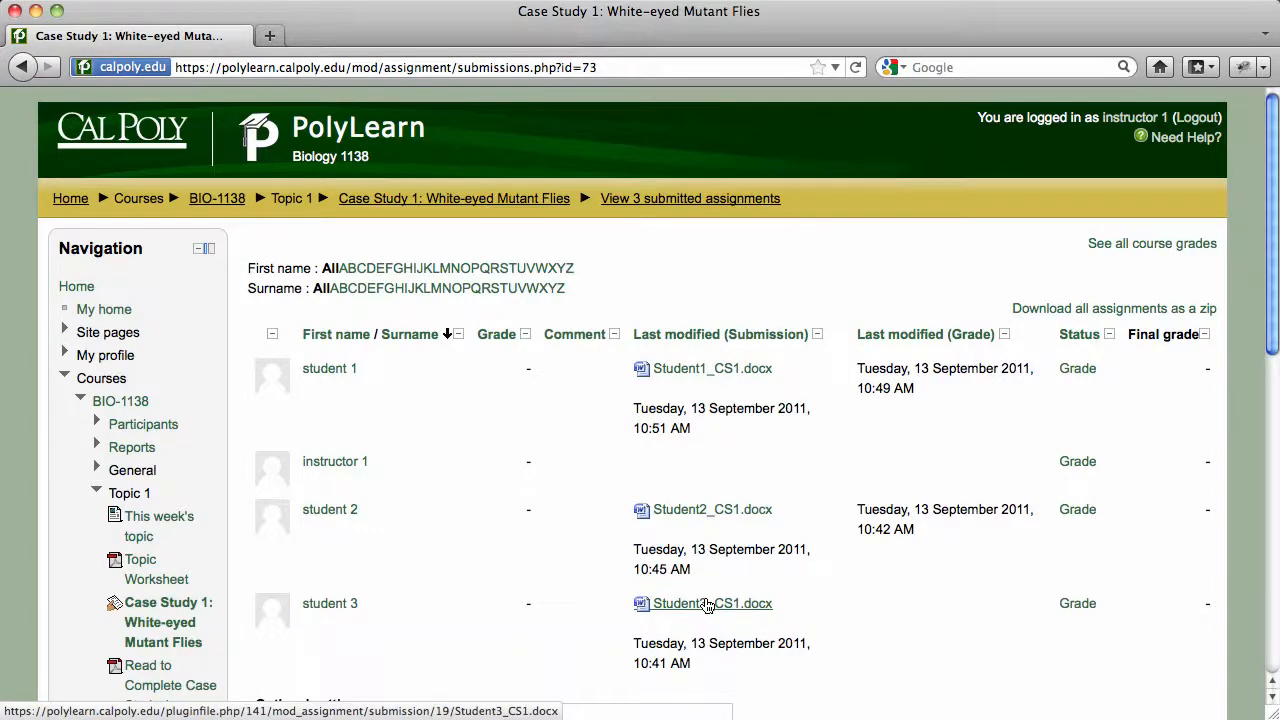
Open grading for student 1, set the grade to 48 / 50 and enter the feedback "Great job!"
left_click(1076, 372)
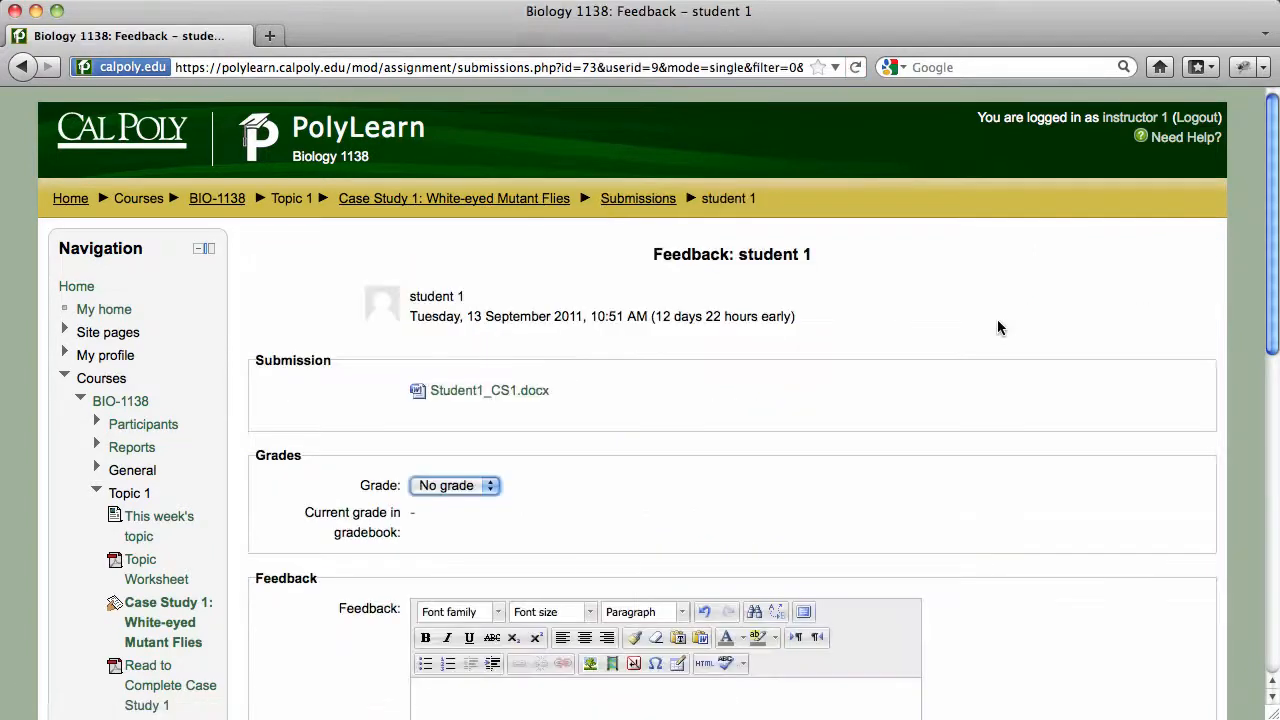
scroll(997, 328, "down", 4)
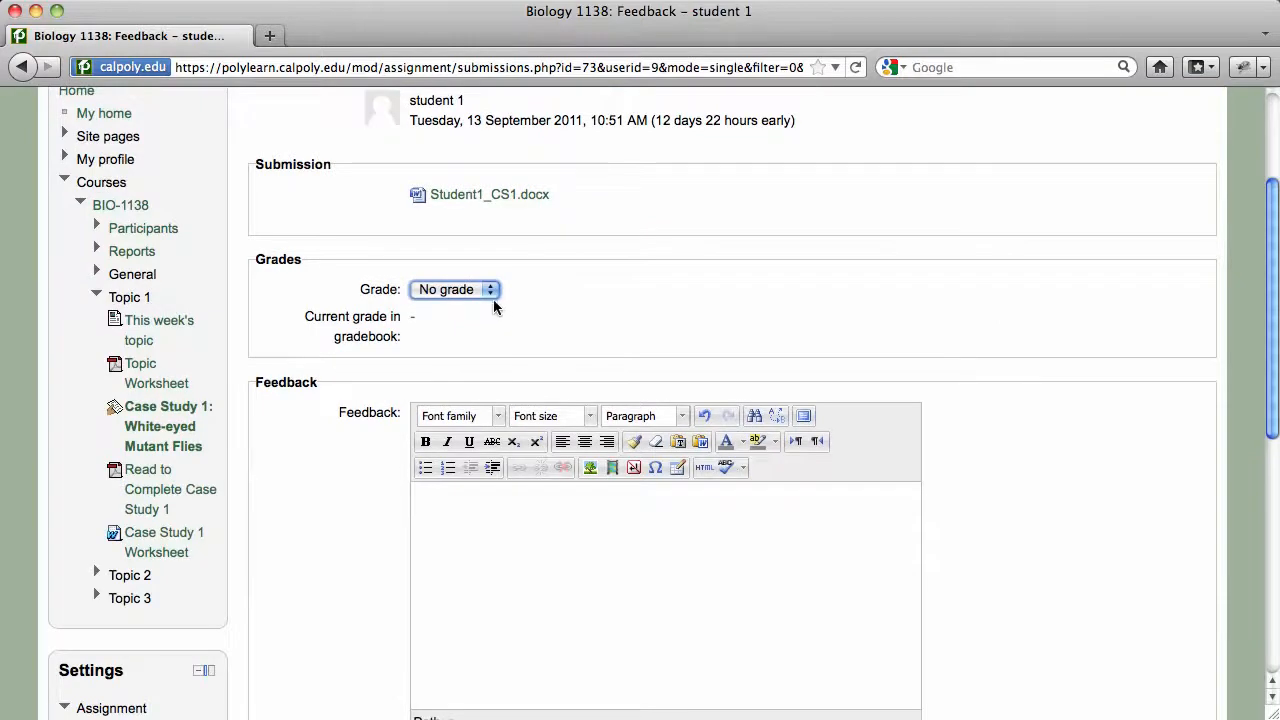
left_click(488, 292)
scroll(466, 348, "up", 10)
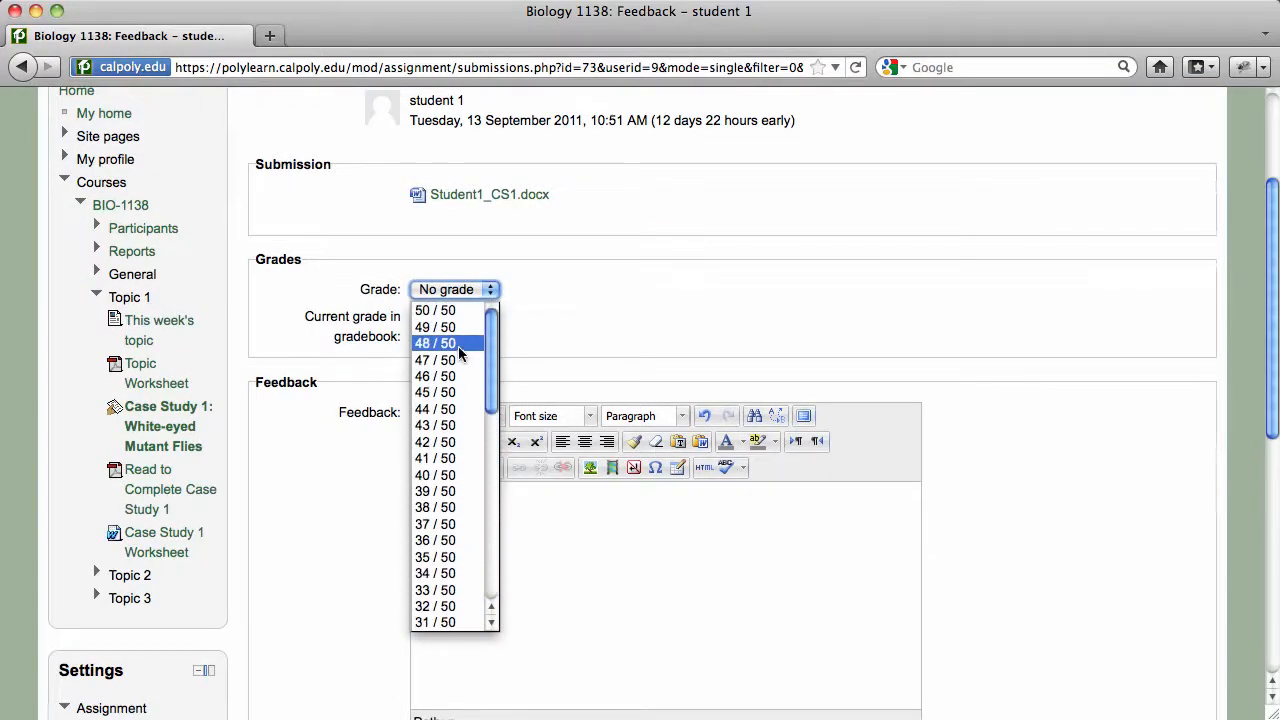
left_click(459, 345)
left_click(562, 550)
type("Great job!")
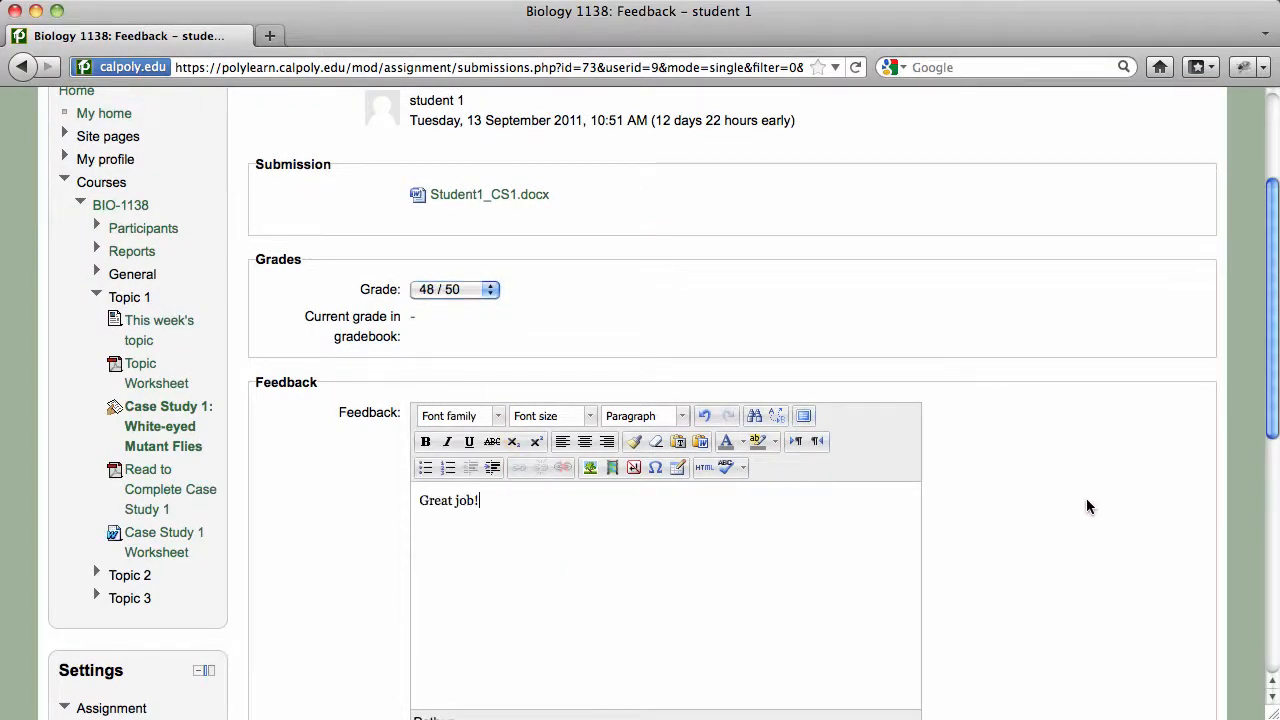
Save student 1's grade and feedback with Send notifications enabled
scroll(1086, 509, "down", 7)
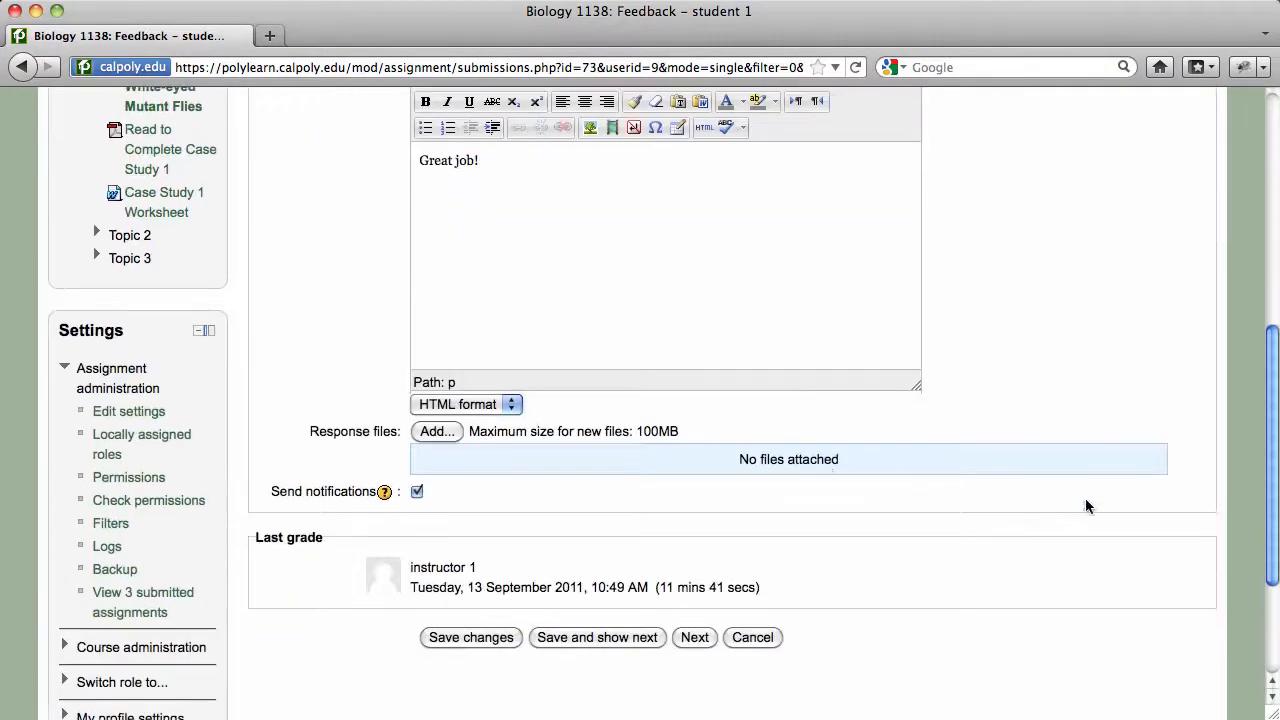
left_click(416, 493)
left_click(416, 493)
left_click(478, 636)
Enable Allow quick grading for the submissions list and save the preferences
scroll(548, 665, "down", 5)
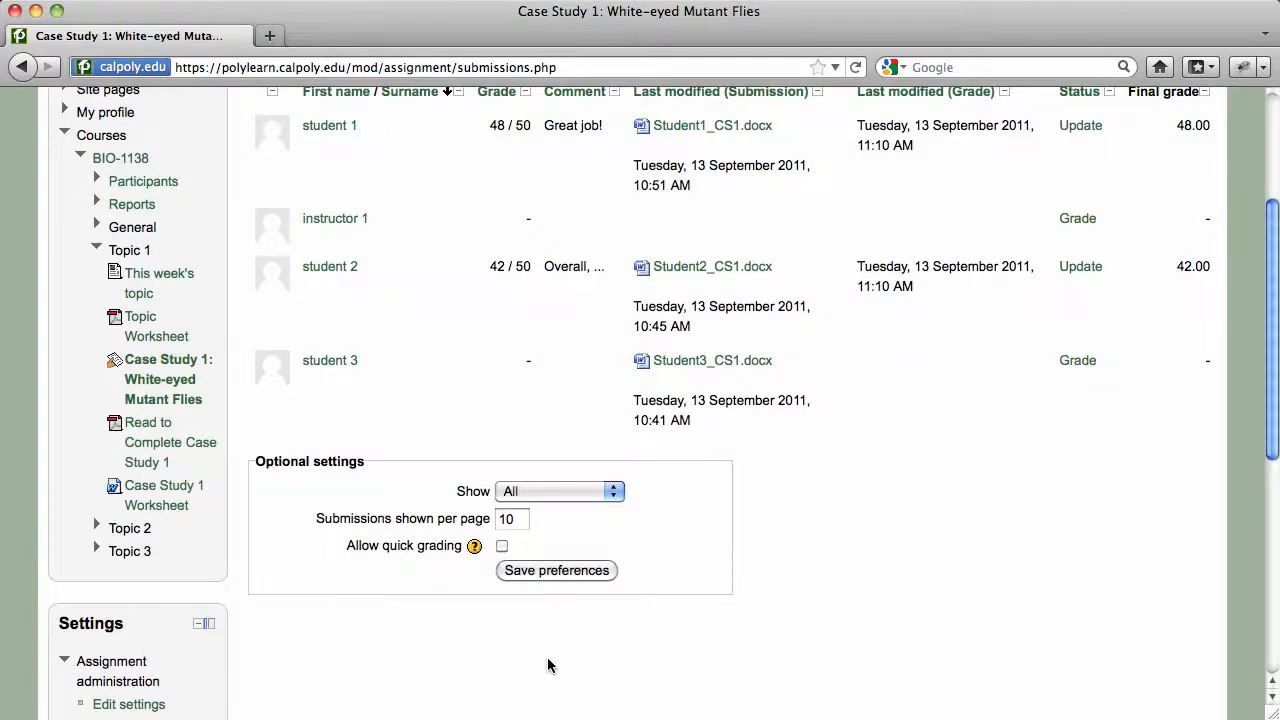
left_click(502, 547)
left_click(548, 571)
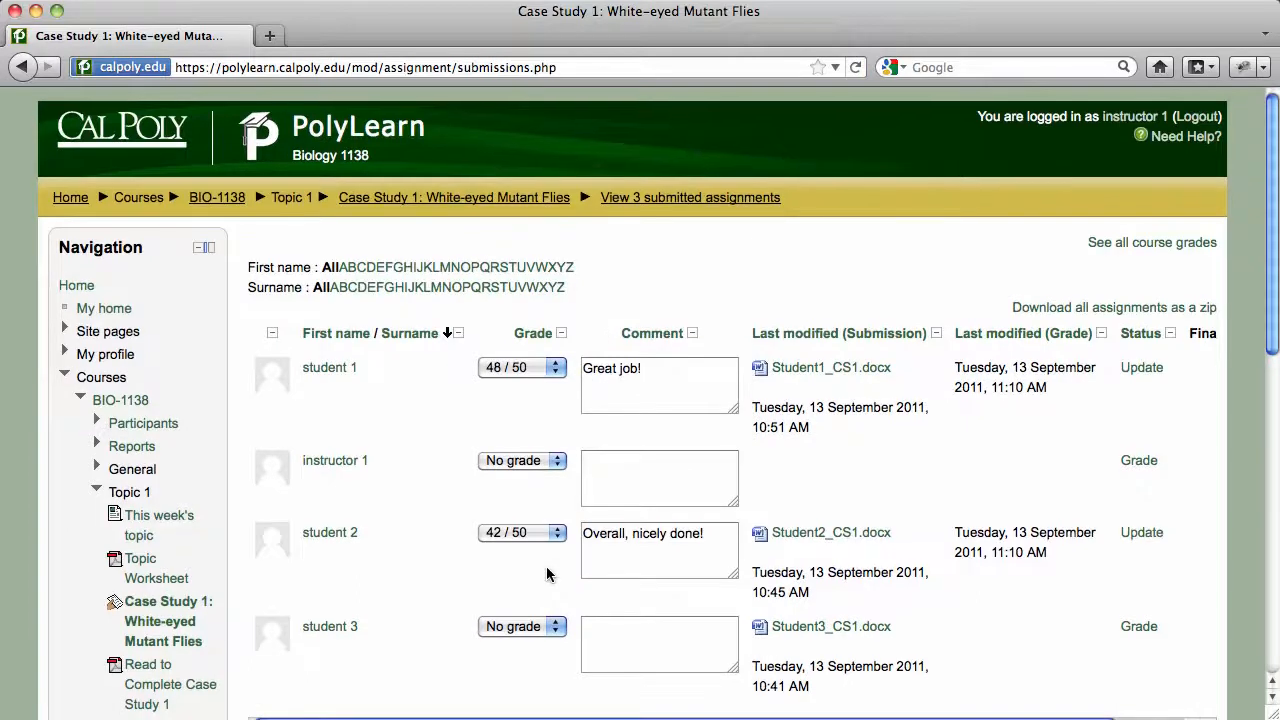
Grade student 3 as 43 / 50 with the comment "Good job!" in the quick grading list and save all feedback
scroll(547, 574, "down", 3)
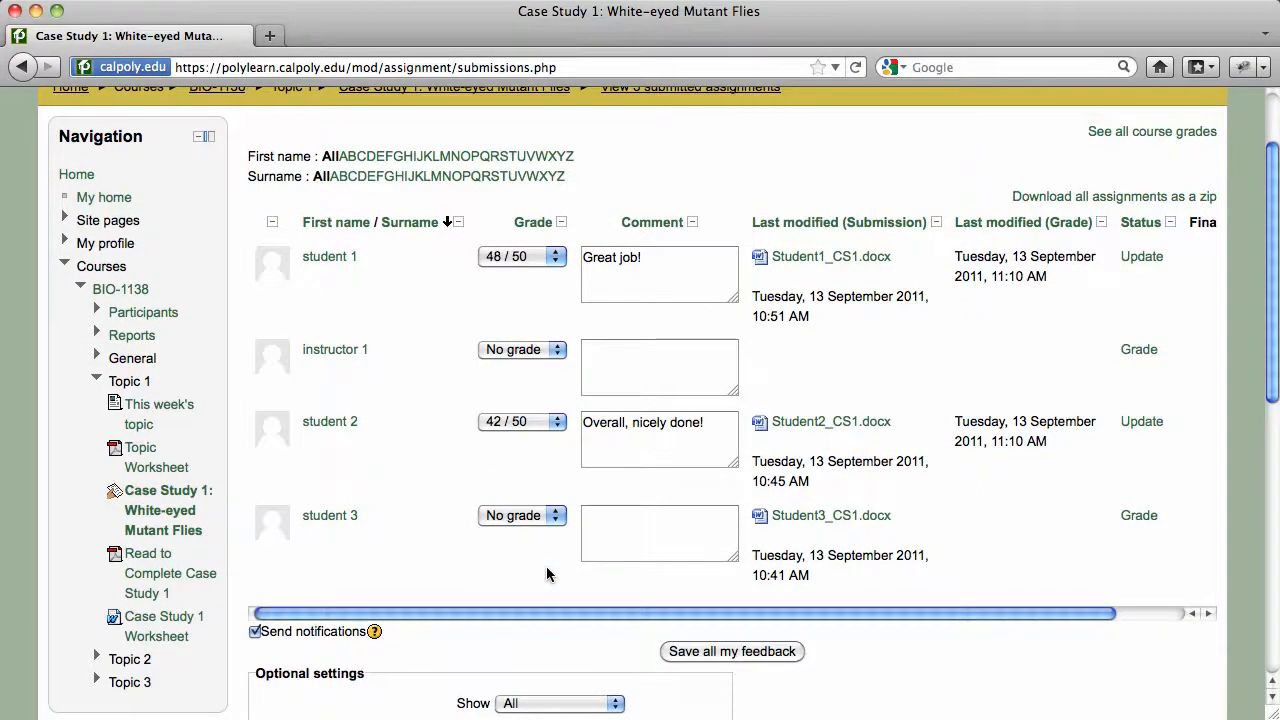
left_click(543, 517)
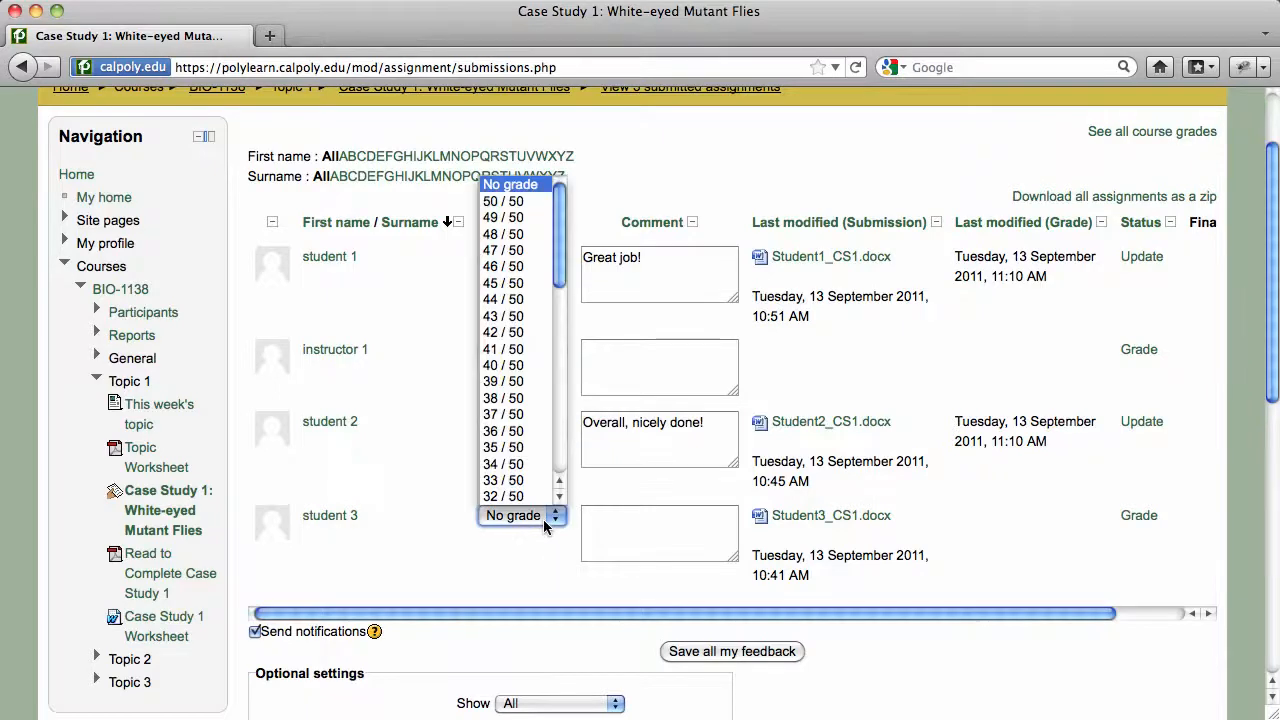
left_click(520, 316)
left_click(626, 517)
type("Good job")
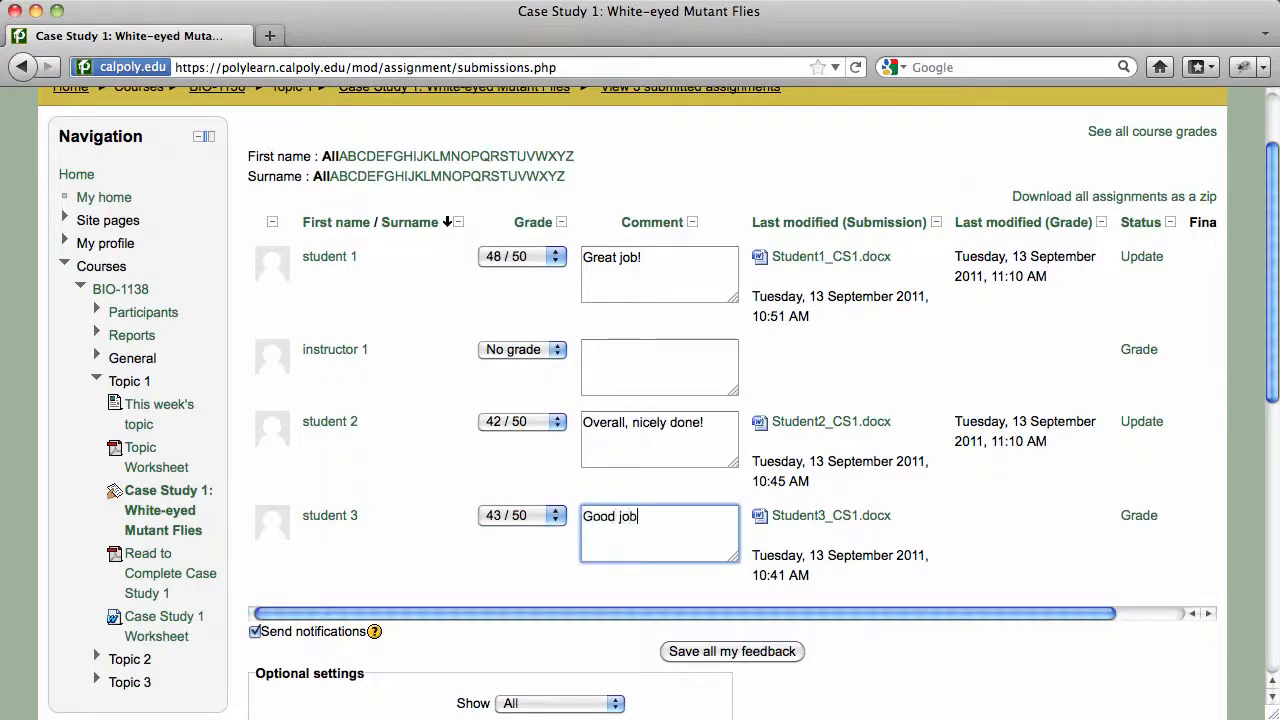
type("!")
left_click(707, 651)
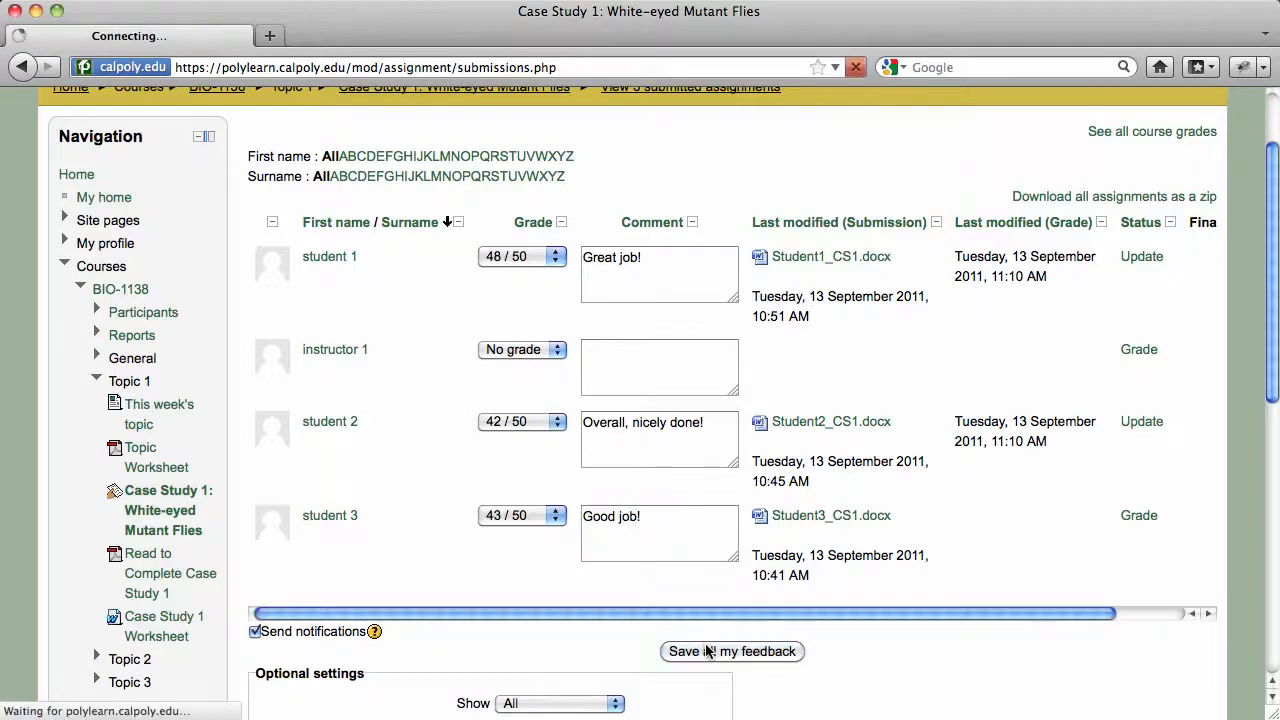
Look over the saved grades and open the PolyLearn Support help site
scroll(706, 648, "down", 3)
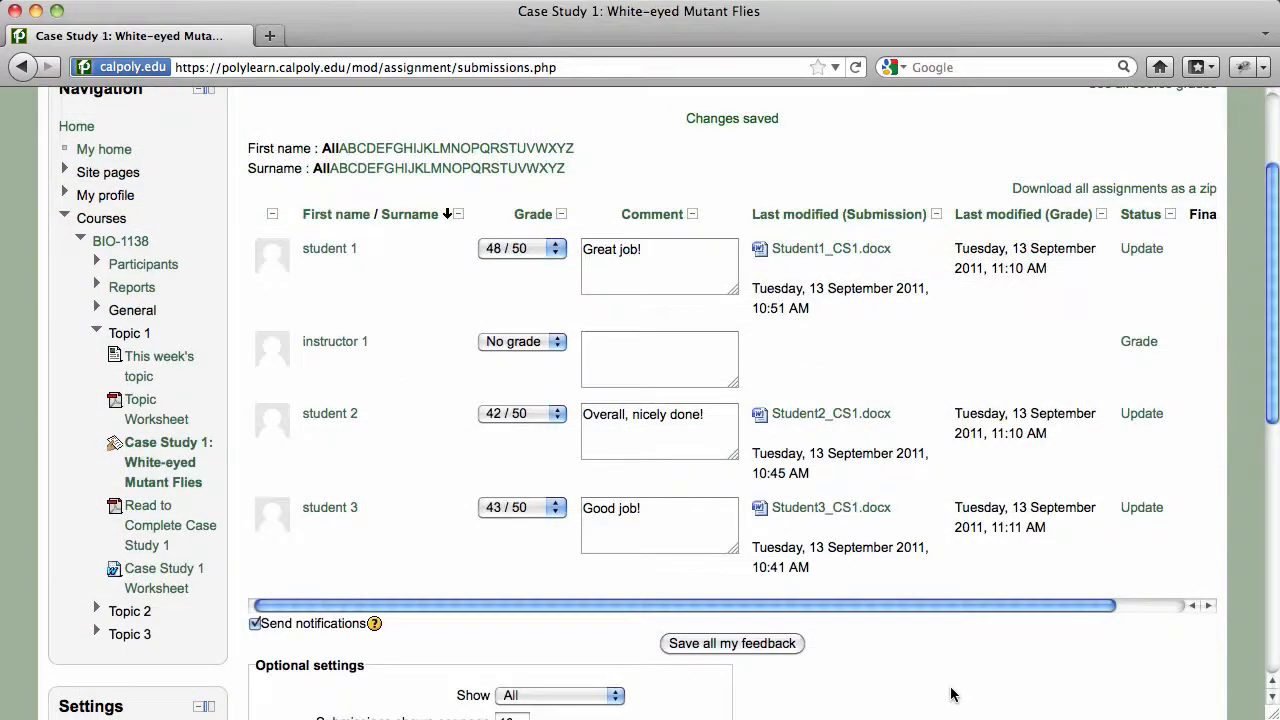
scroll(951, 693, "up", 5)
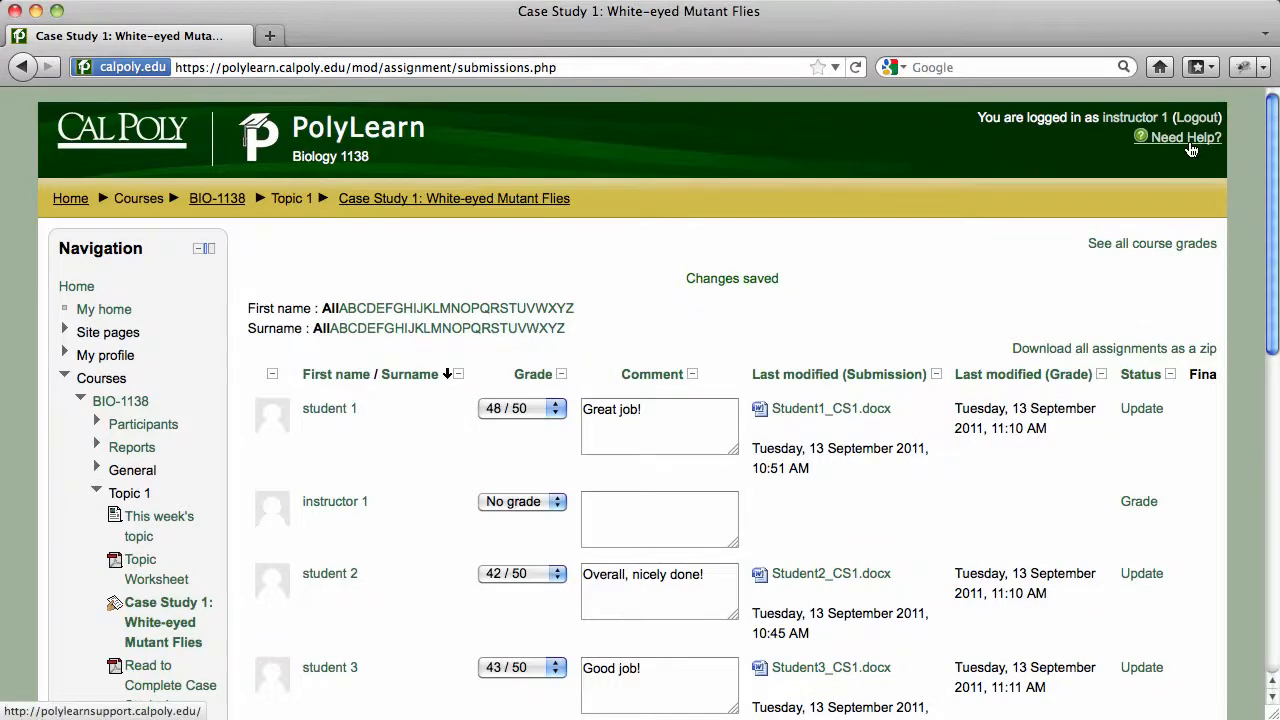
left_click(1188, 139)
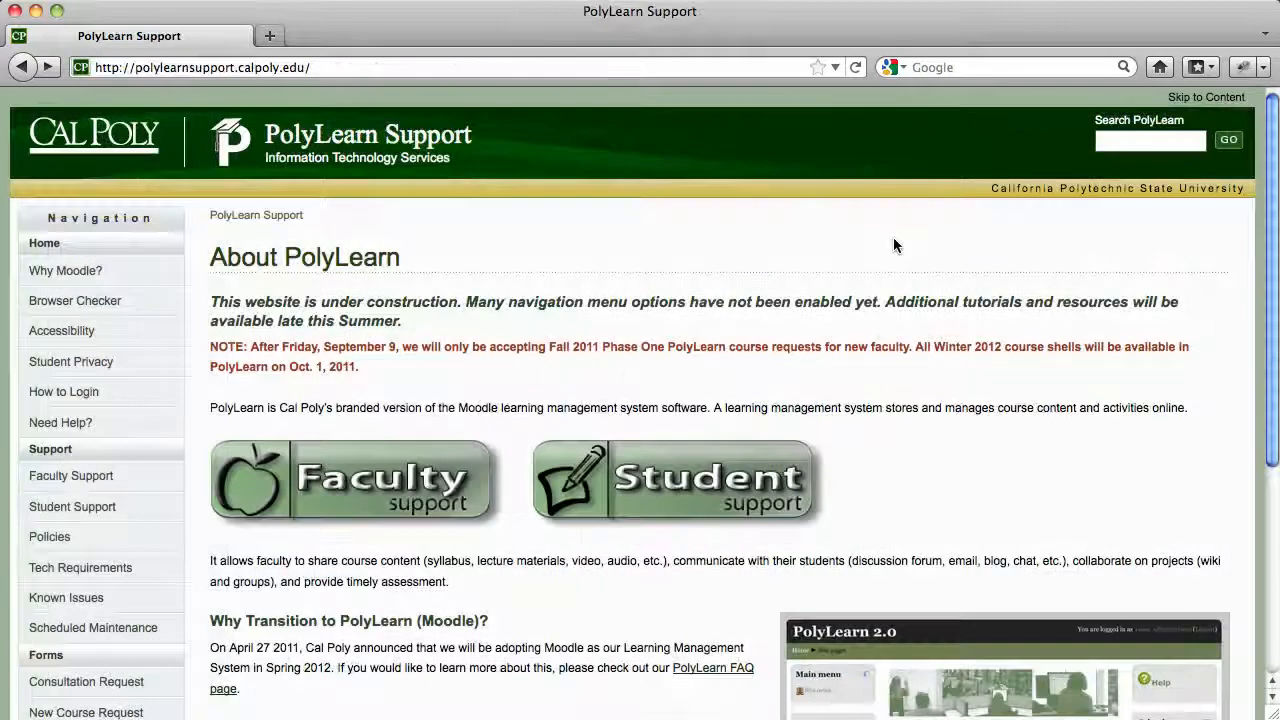